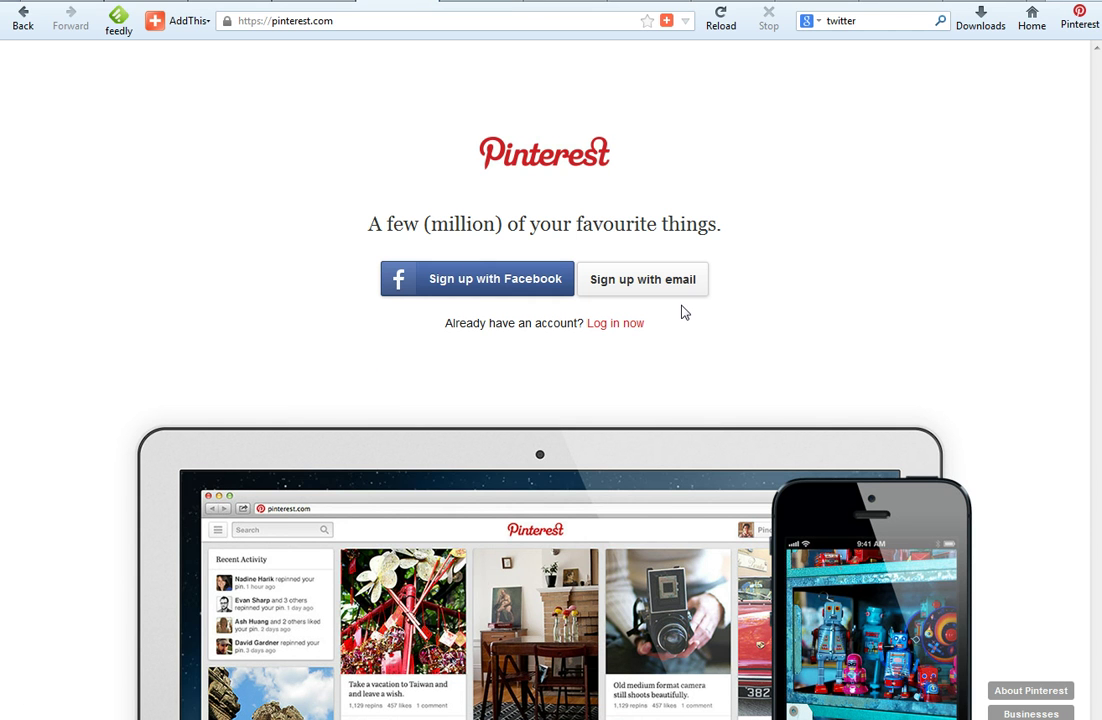
Back out of the email sign-up form and switch to logging in to an existing account
left_click(633, 286)
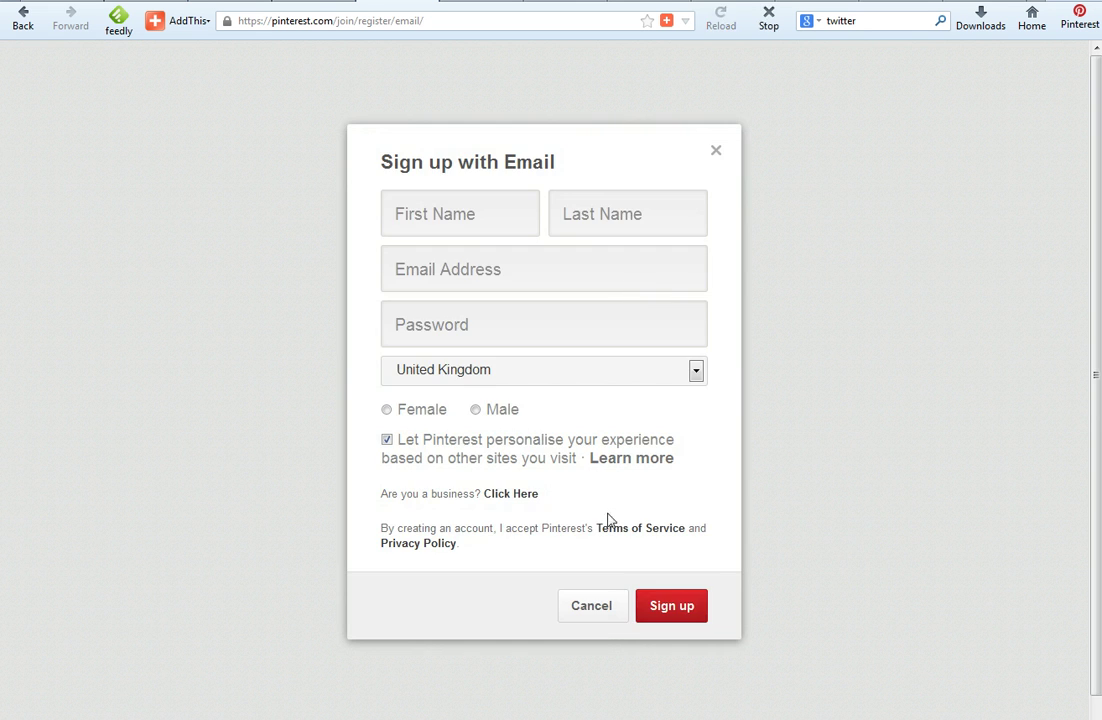
left_click(599, 619)
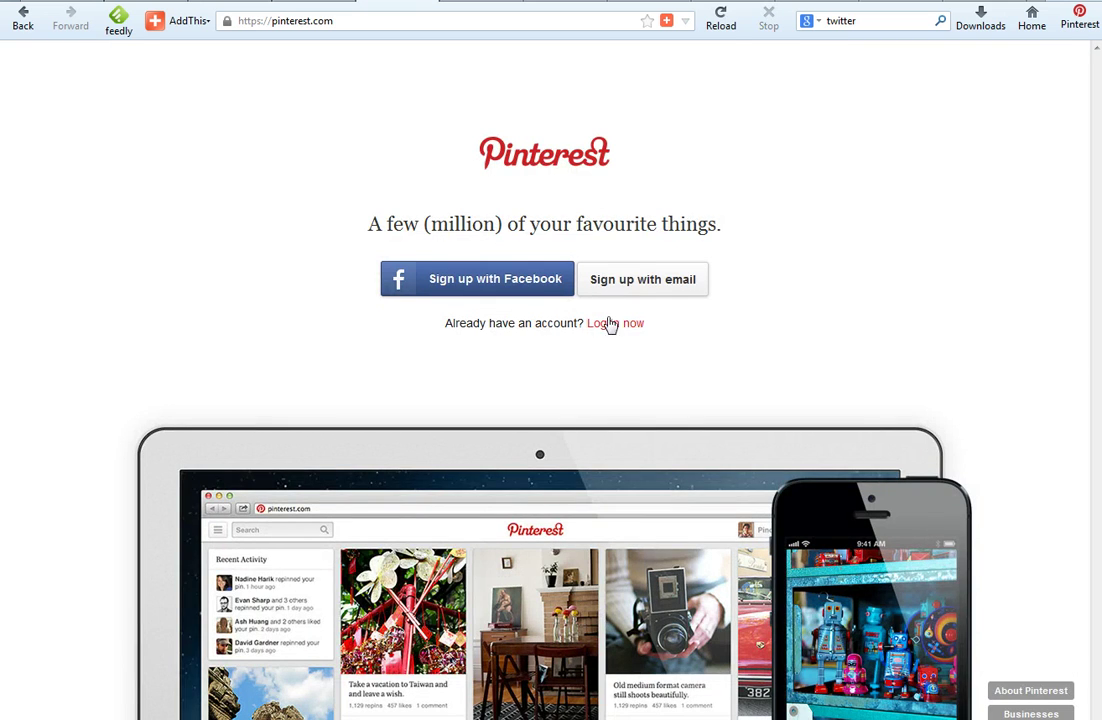
left_click(611, 335)
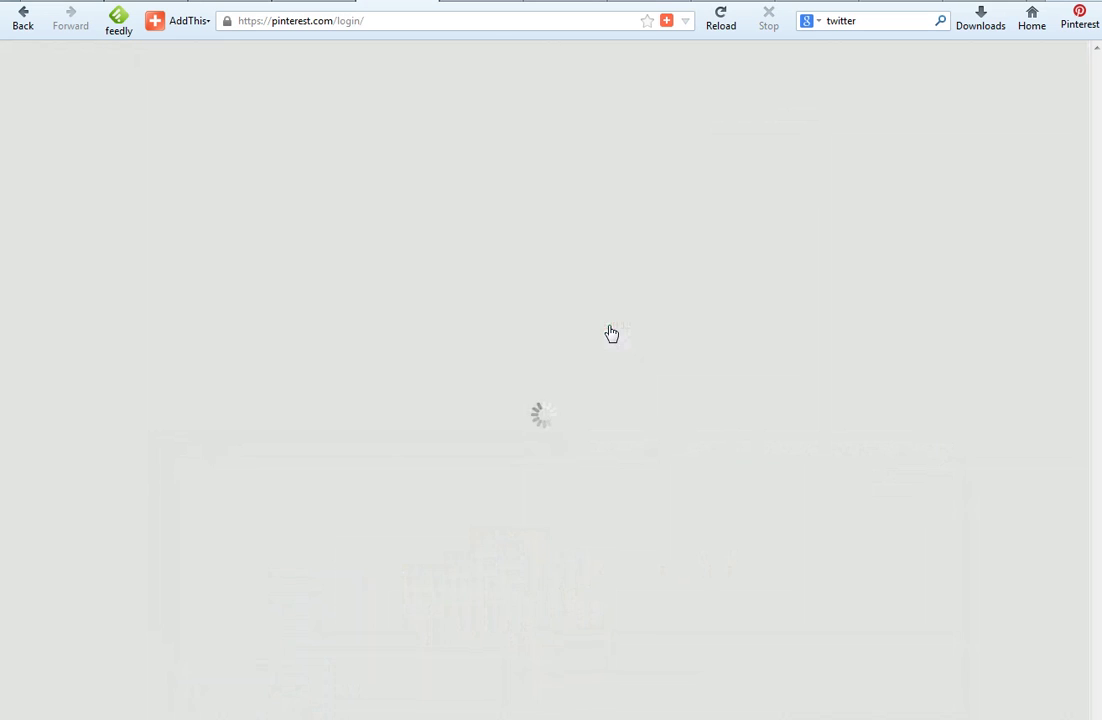
Log in with the suggested account e-mail and the password, declining to remember the password
left_click(608, 325)
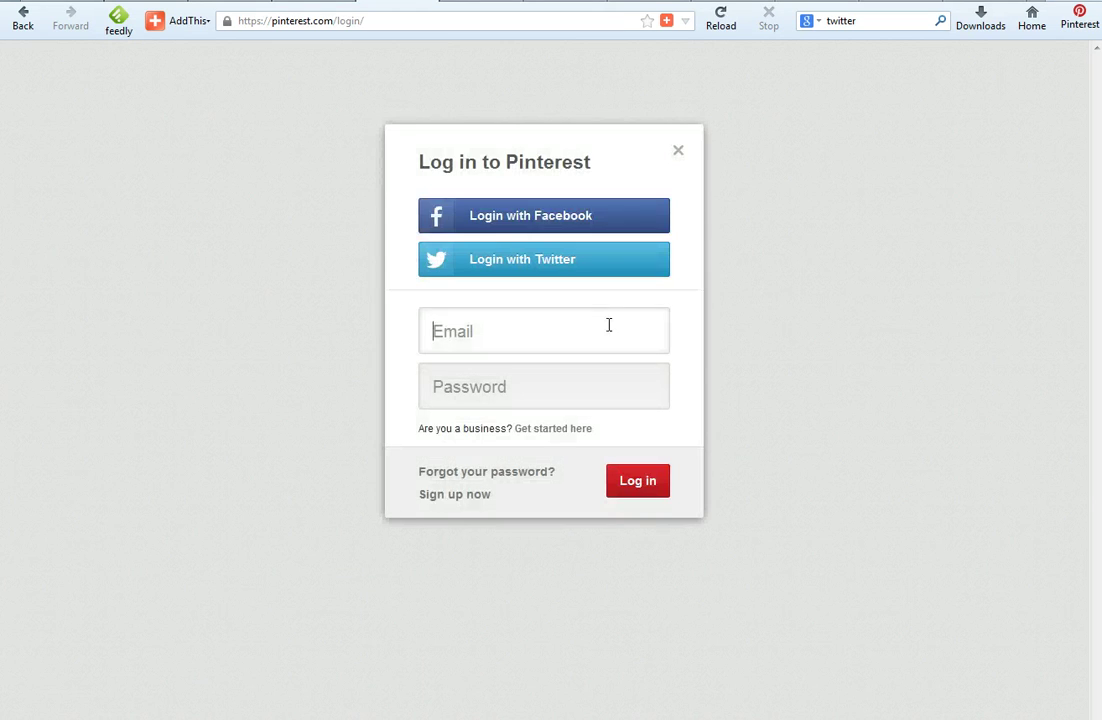
type("s")
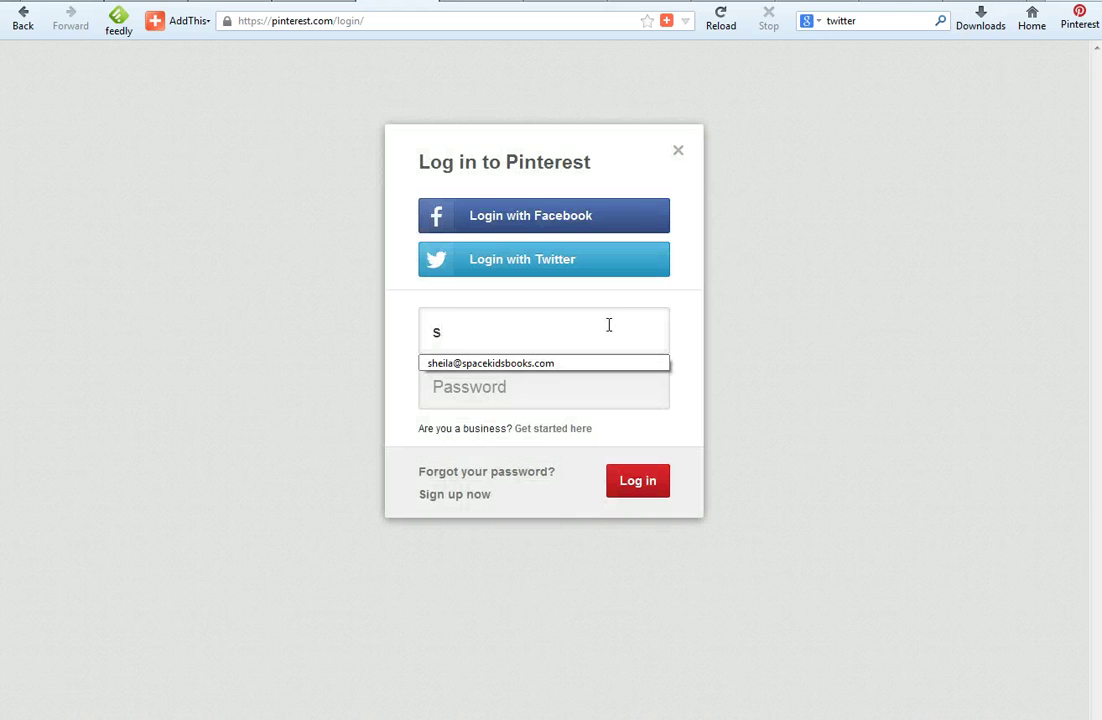
key("Down")
key("Tab")
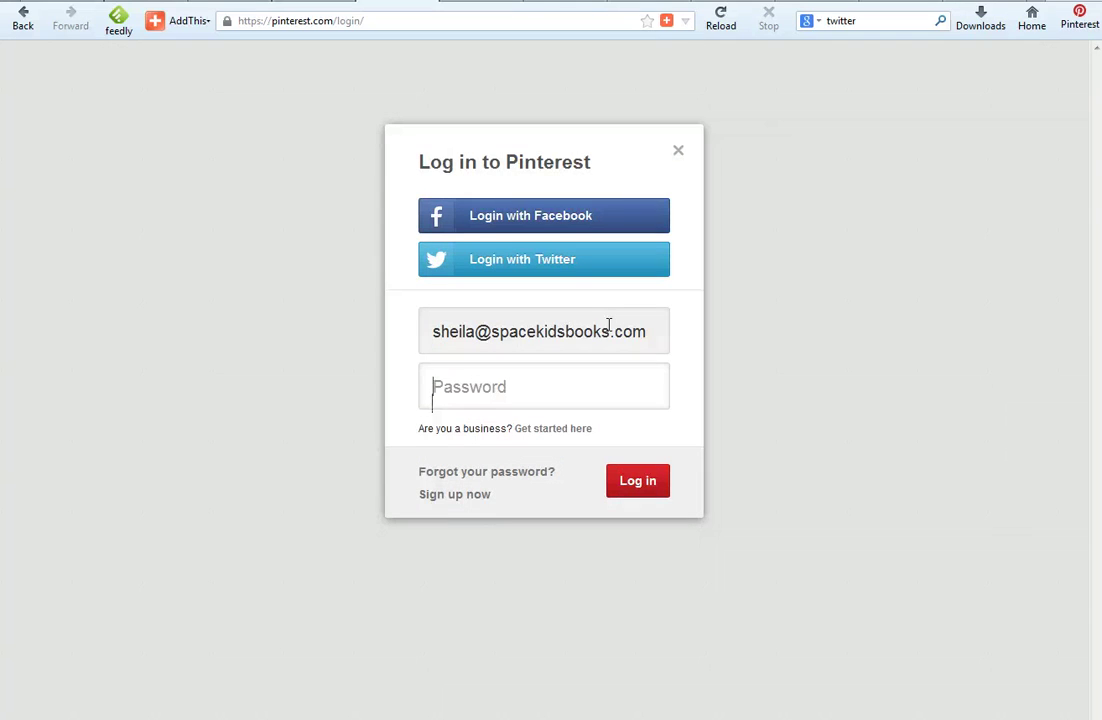
type("*******")
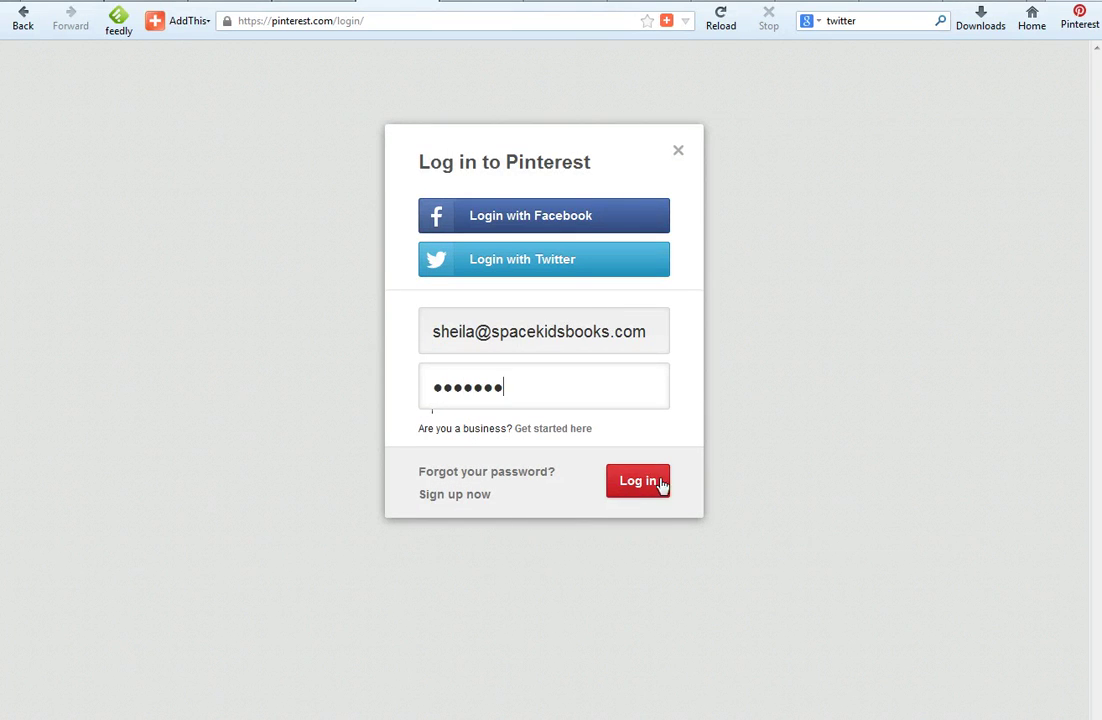
left_click(636, 486)
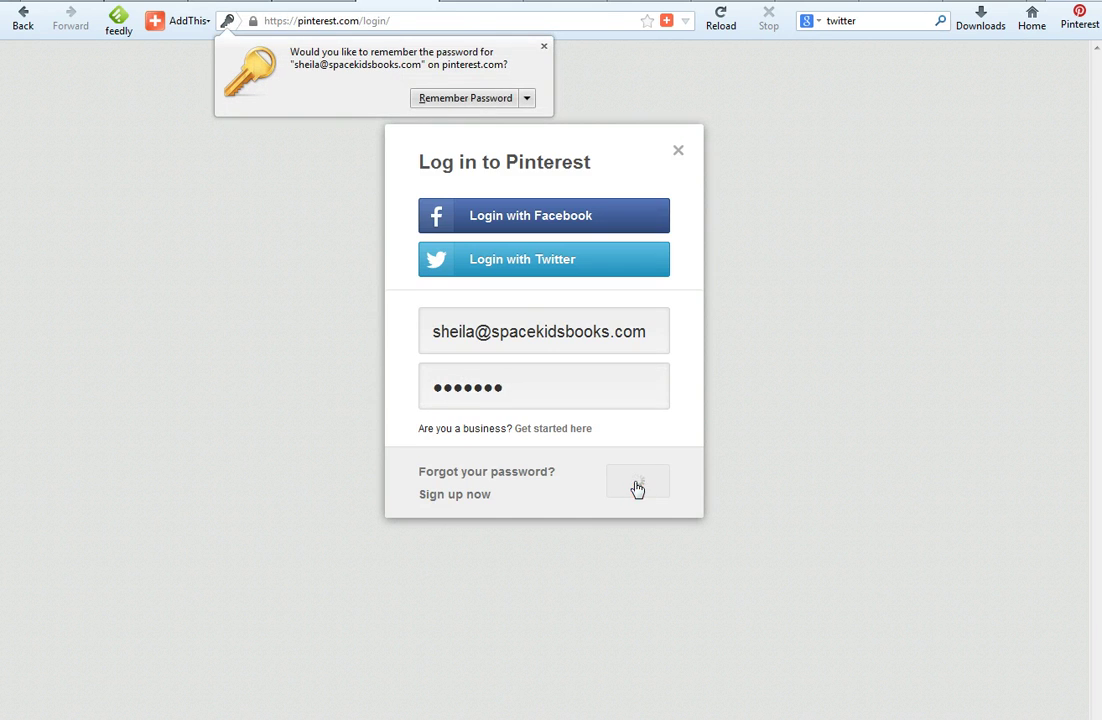
left_click(544, 47)
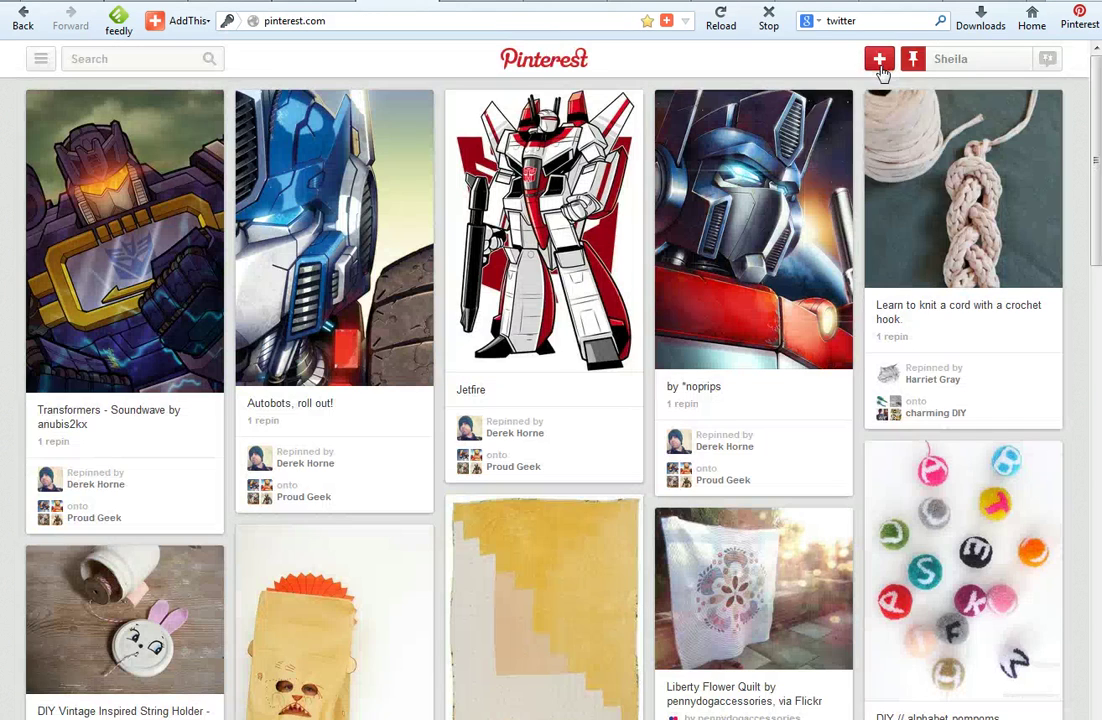
Preview the Add from a website form, close it, then bring up Create a Board
left_click(881, 70)
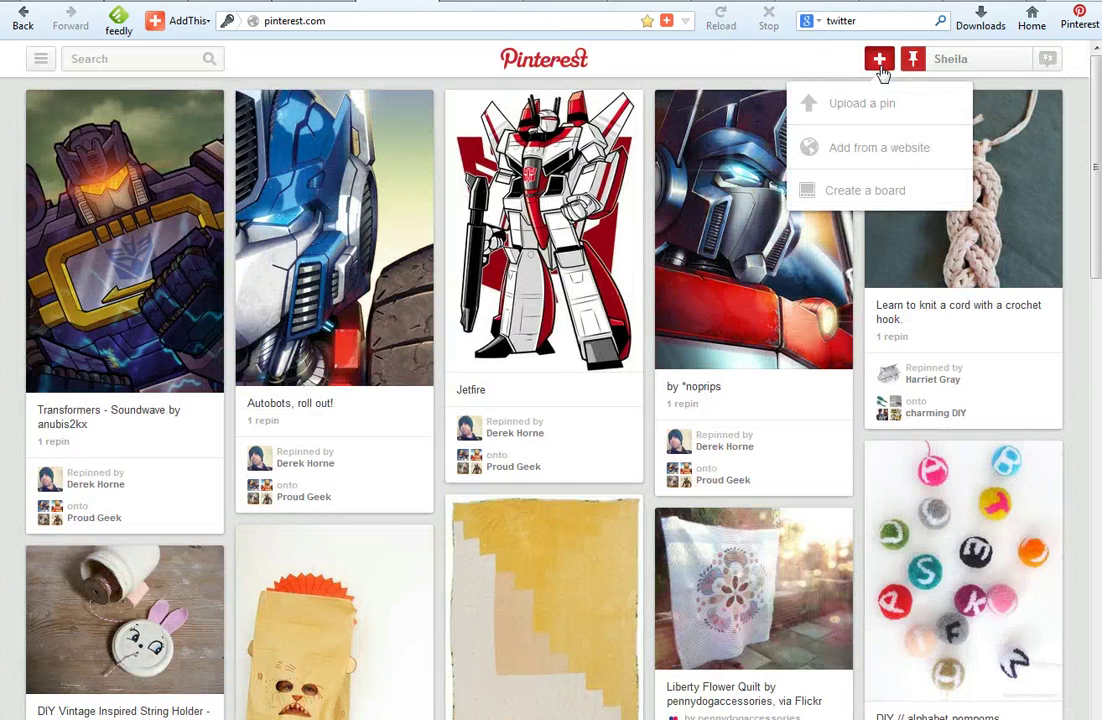
left_click(879, 155)
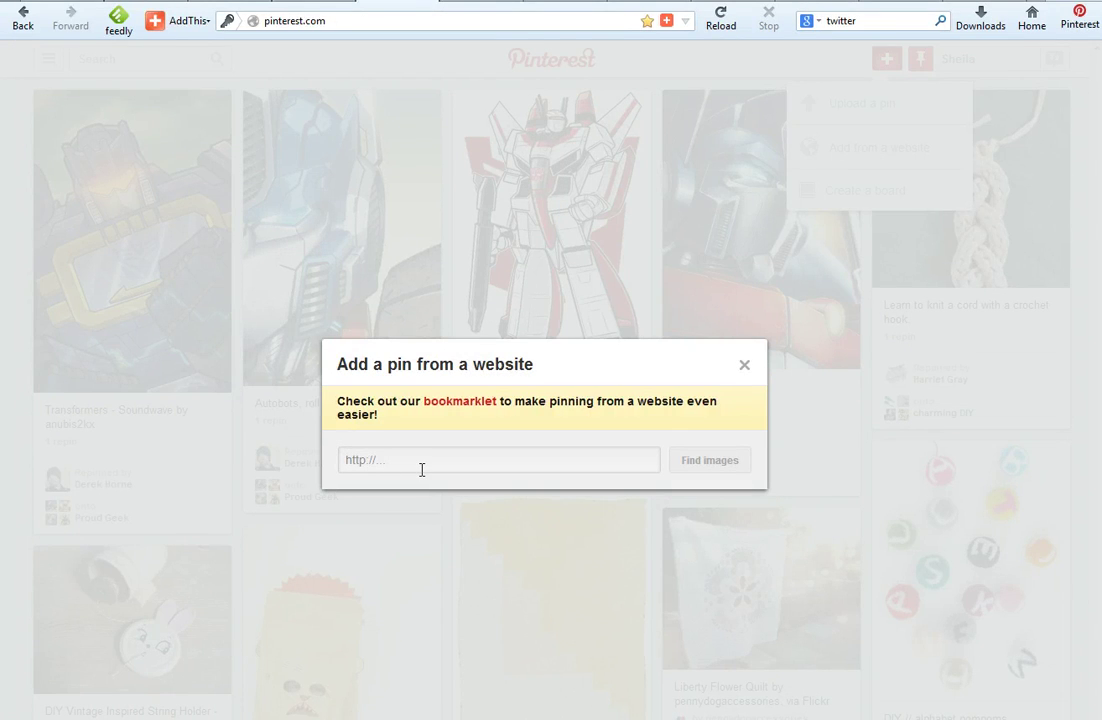
left_click(742, 367)
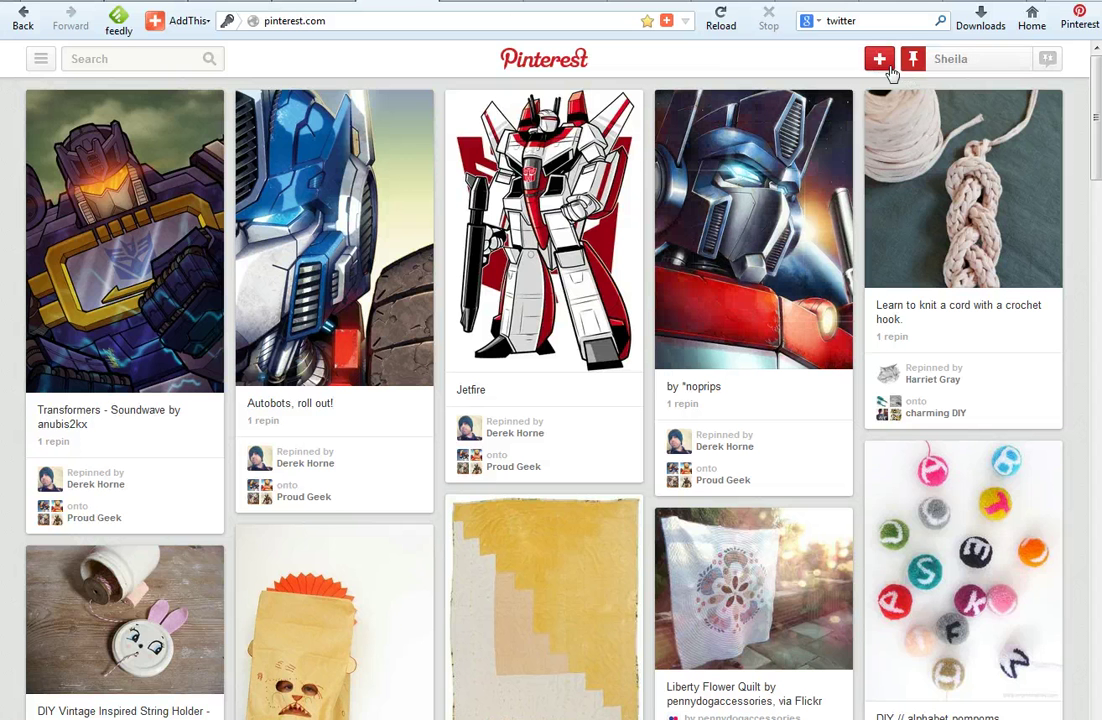
left_click(882, 62)
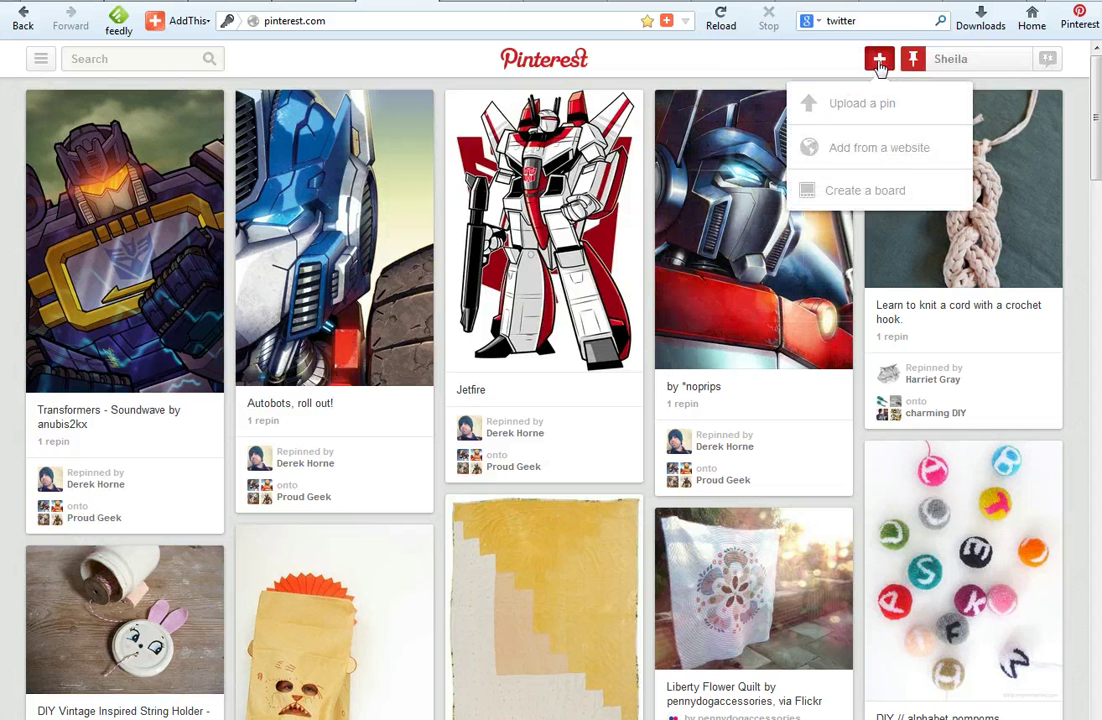
left_click(893, 202)
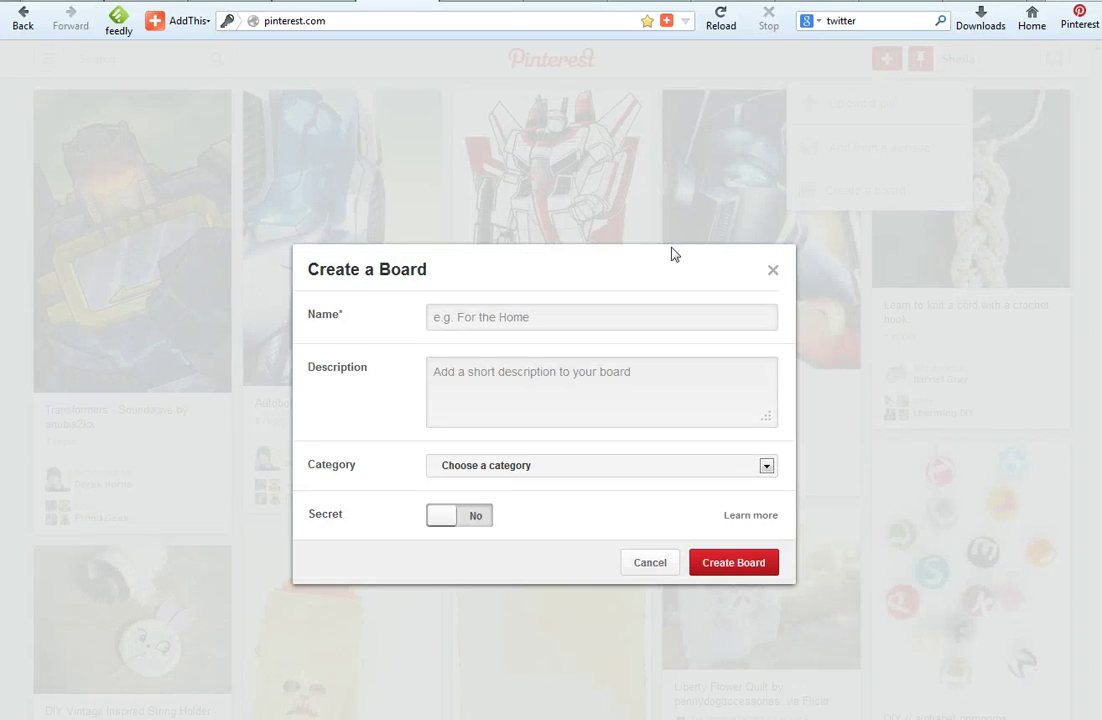
Try the Name, Description, Category list and Secret toggle, then cancel without creating a board
left_click(481, 320)
left_click(482, 370)
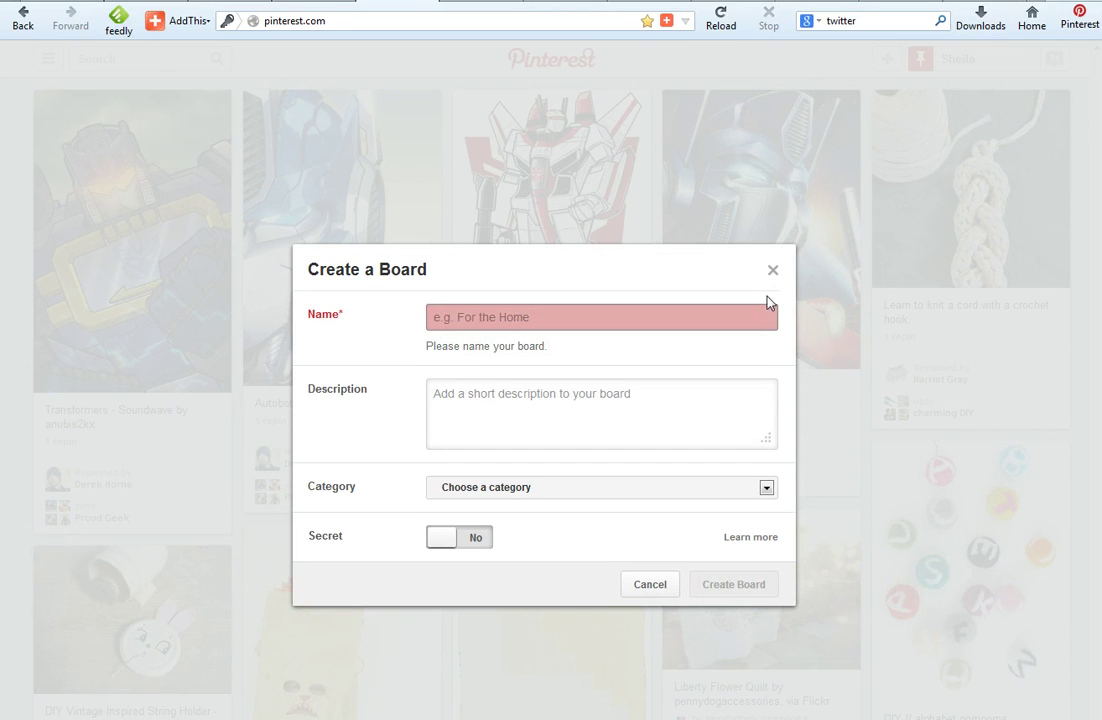
left_click(520, 314)
key("Tab")
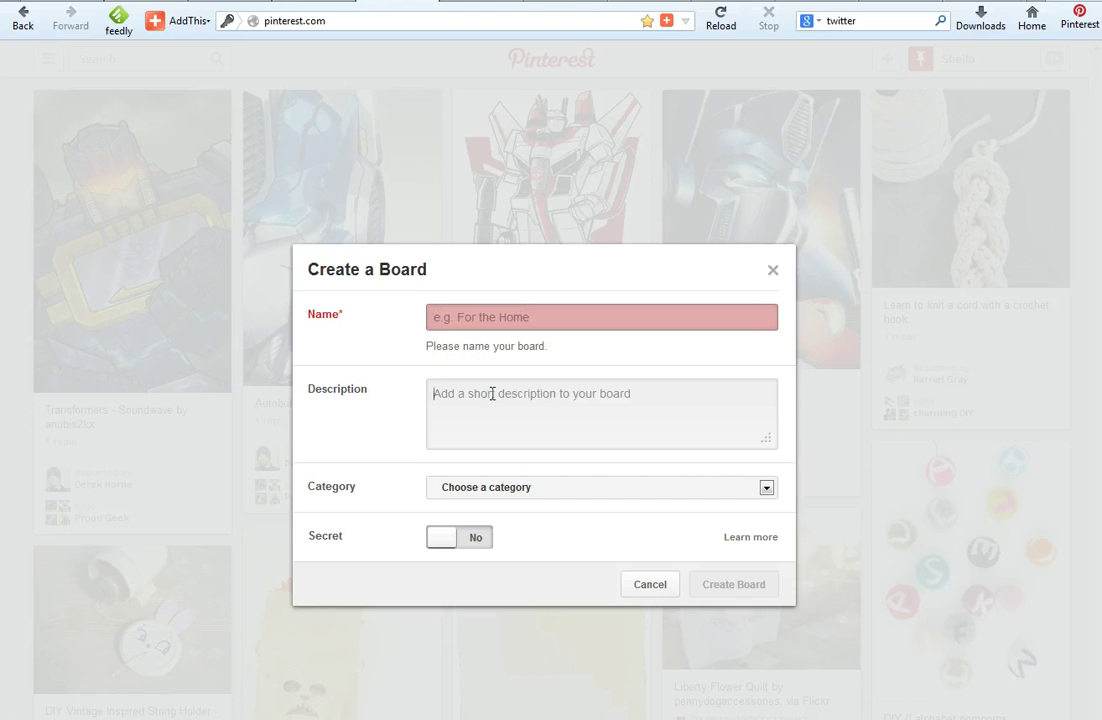
left_click(767, 489)
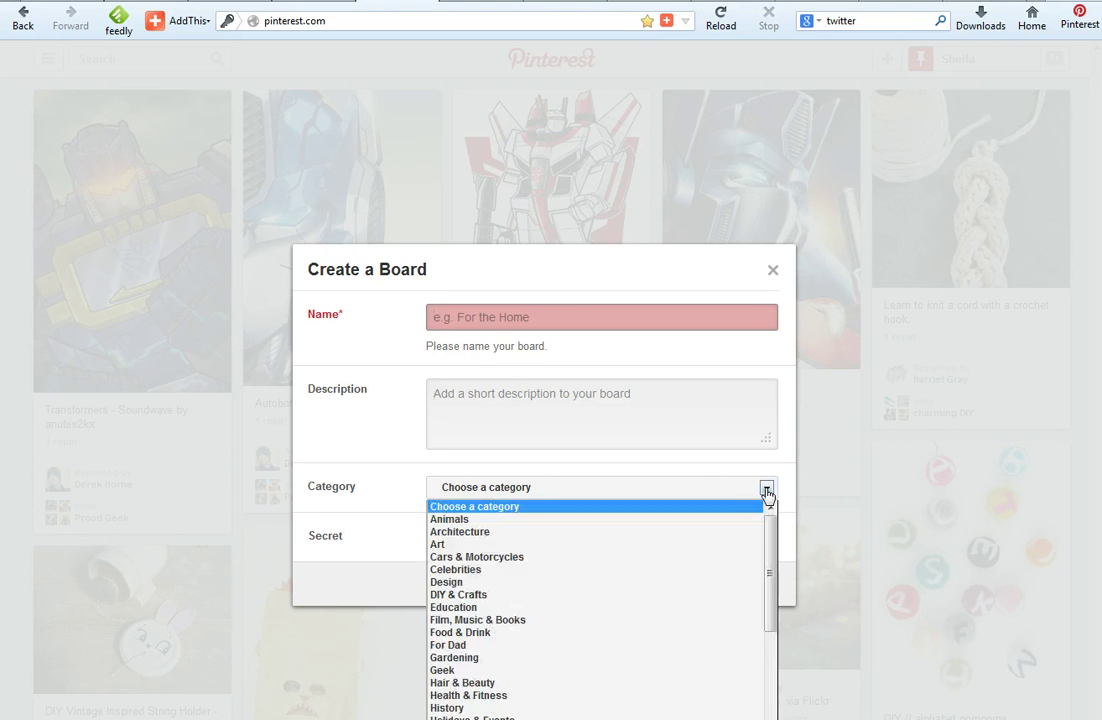
left_click(767, 490)
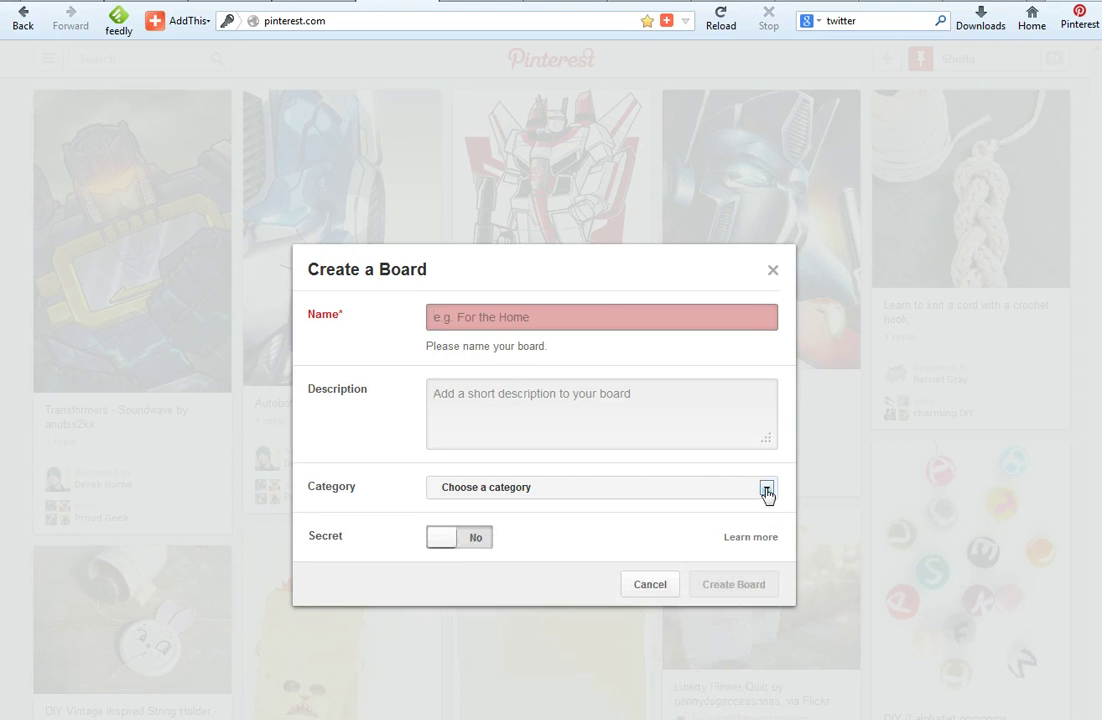
left_click(479, 548)
left_click(446, 545)
left_click(650, 586)
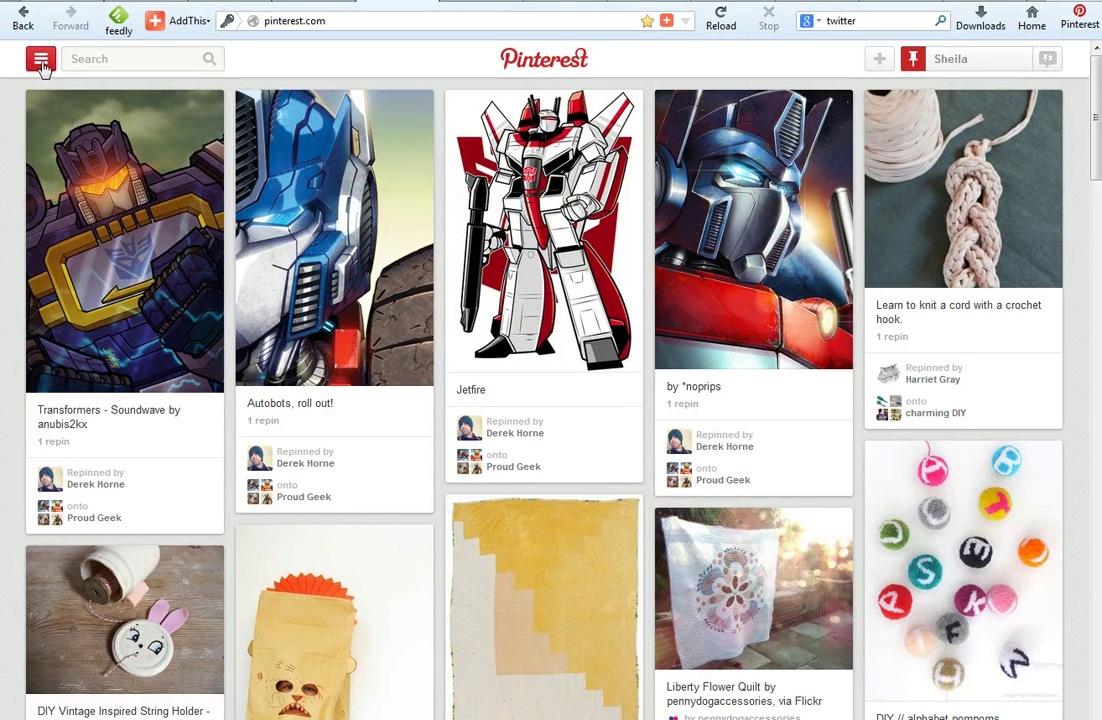
Rerun the recent search 'dragons' to show matching pins from all pinners
left_click(106, 60)
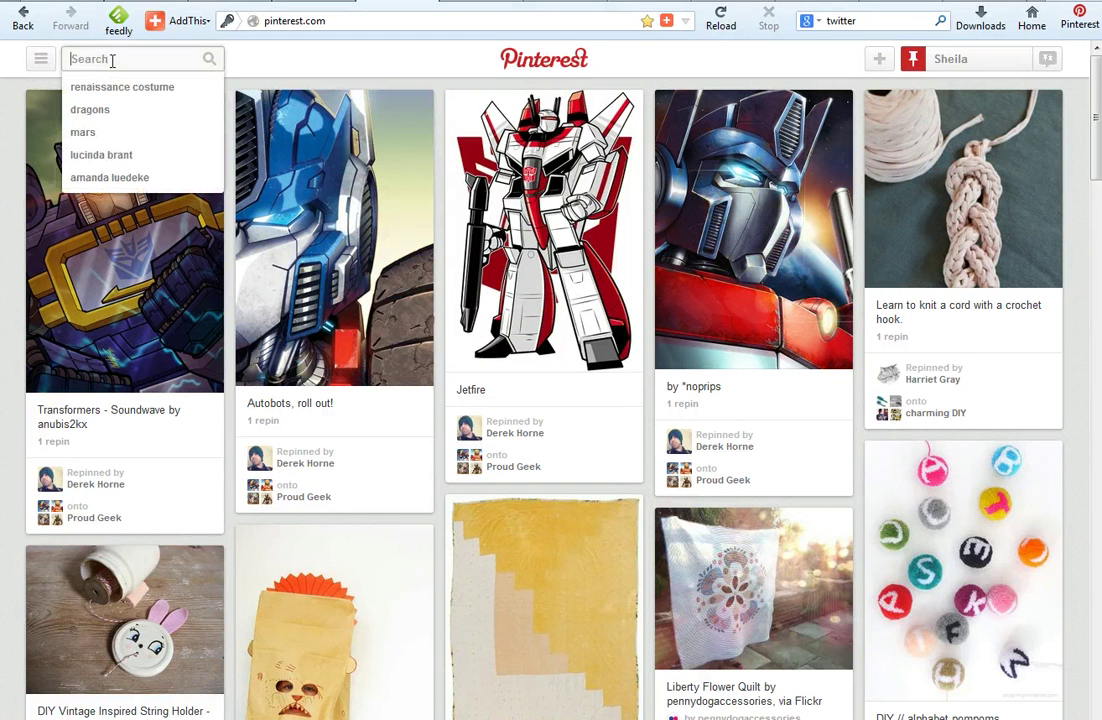
key("Down")
key("Down")
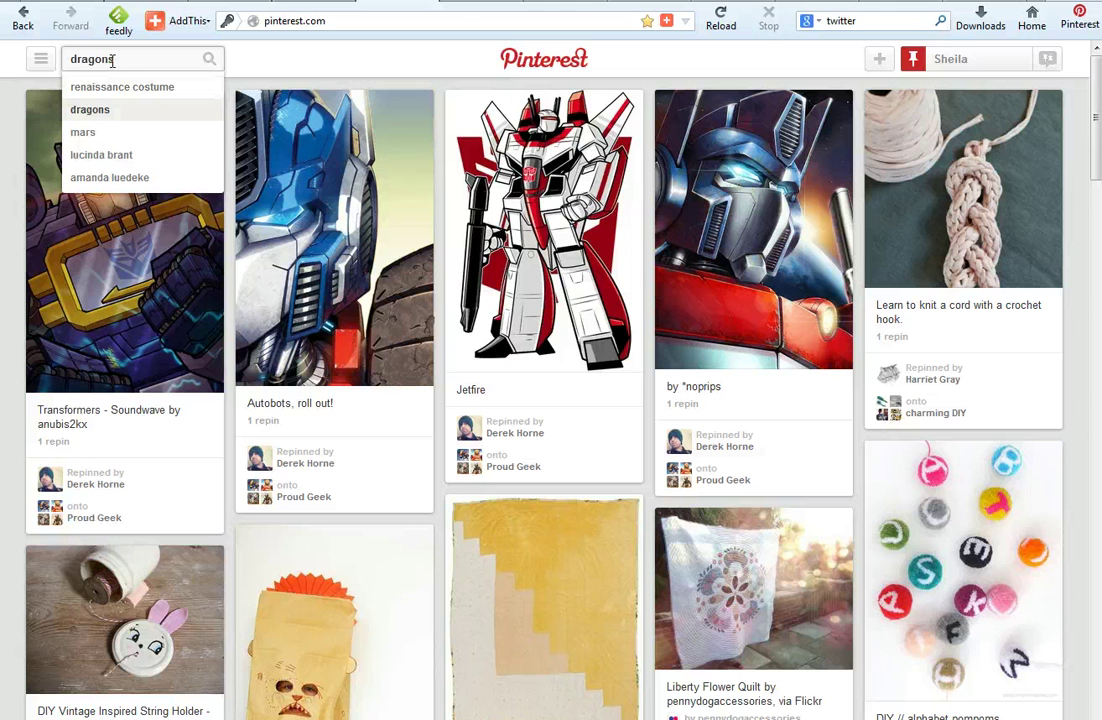
key("Return")
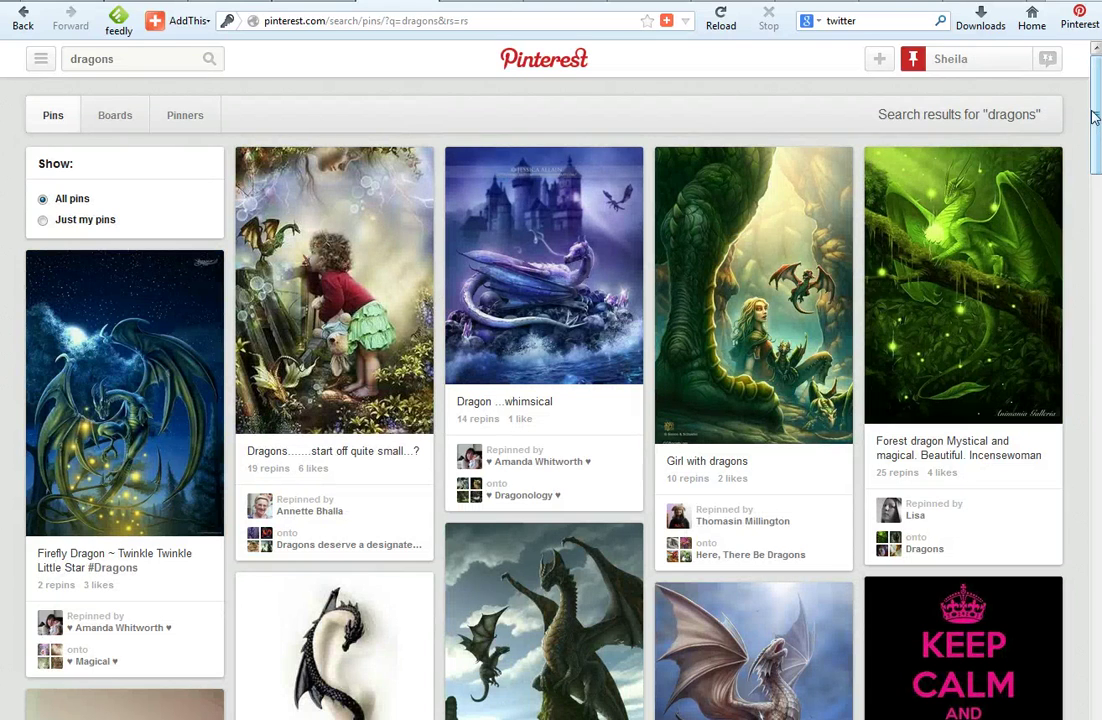
mouse_move(1095, 112)
left_mouse_down()
mouse_move(1096, 322)
mouse_move(1094, 110)
left_mouse_up()
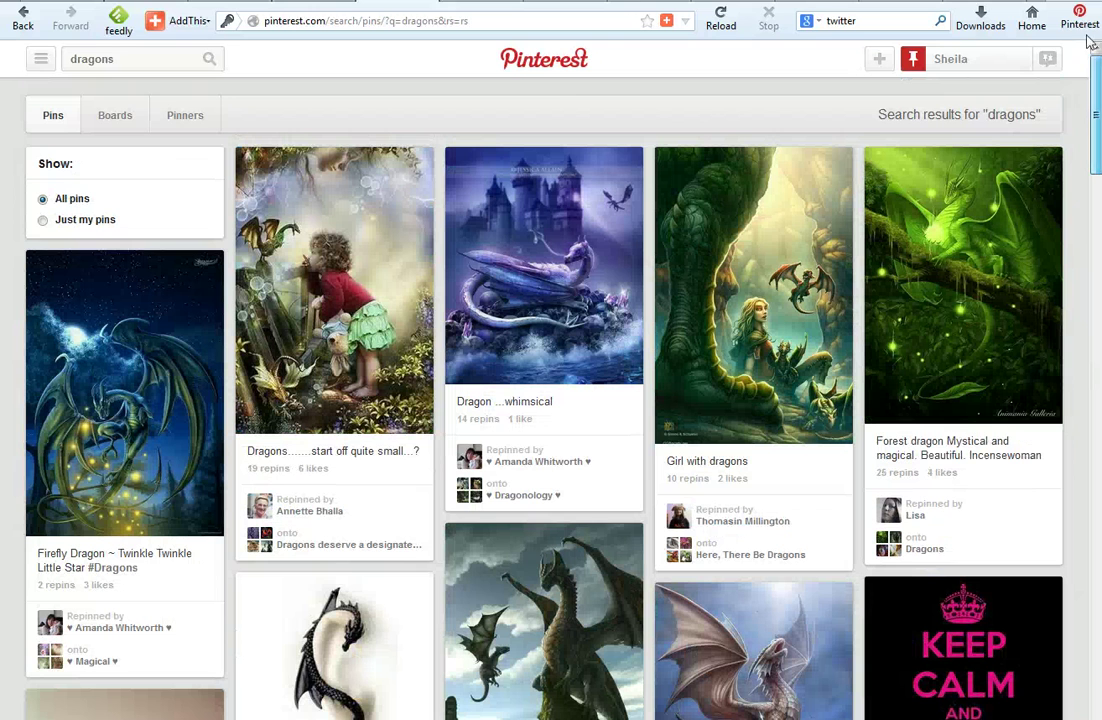
Browse the 'dragons' Boards results, then scroll through the Pinners results
left_click(116, 118)
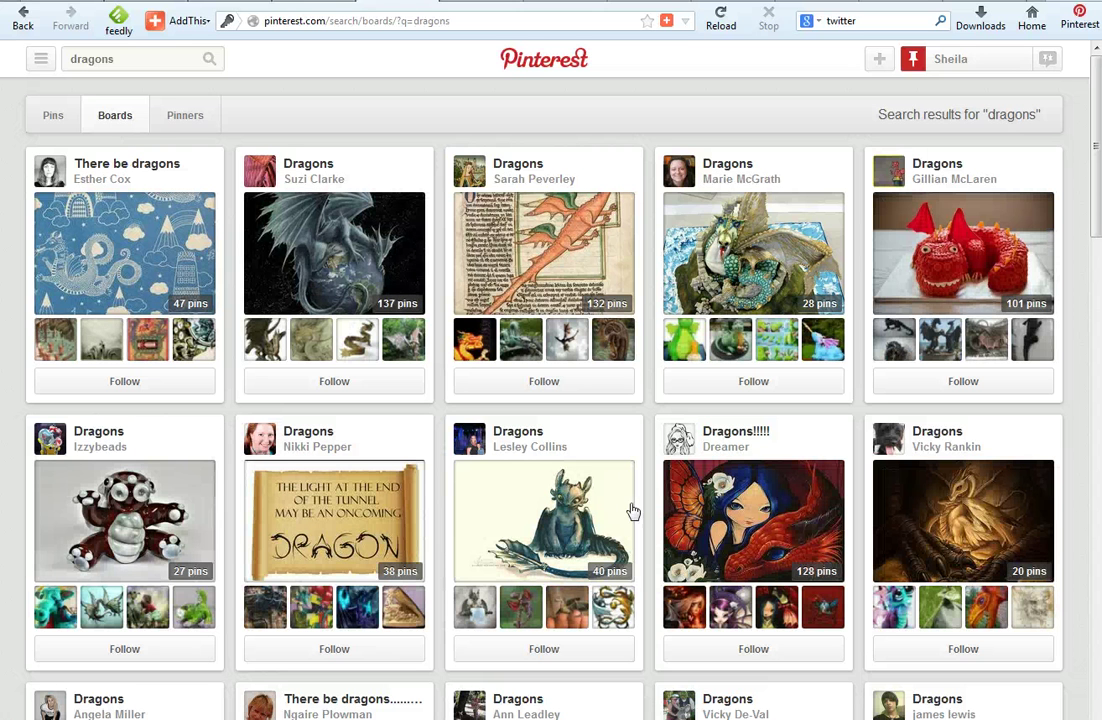
left_click(195, 118)
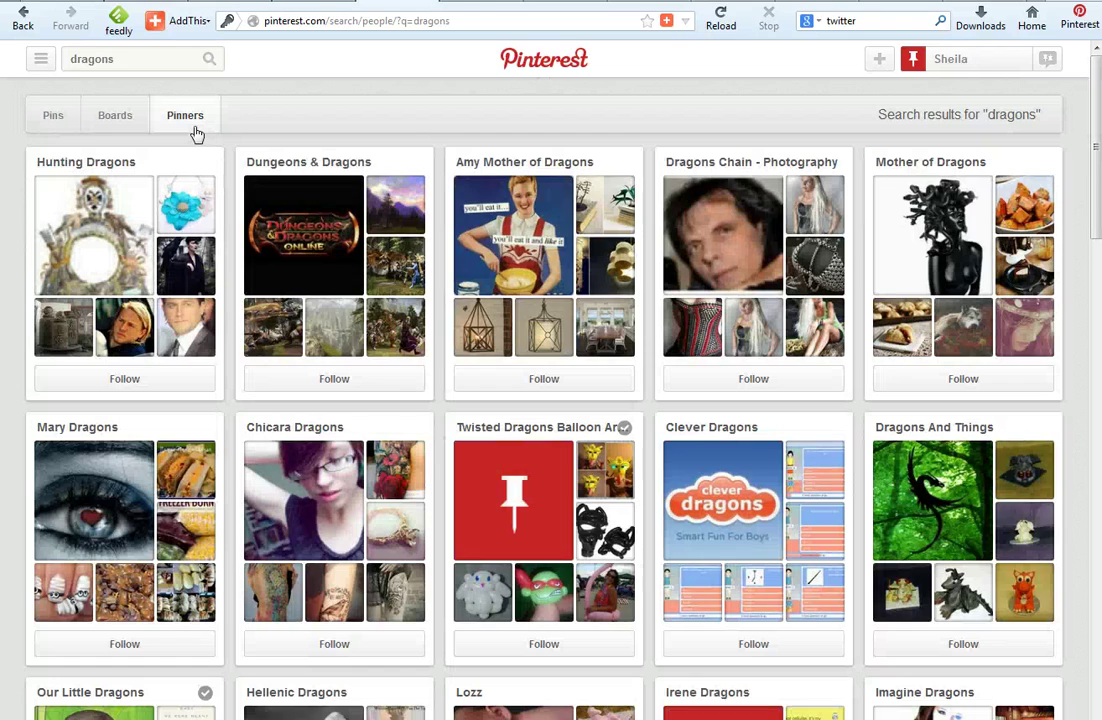
scroll(553, 462, "down", 3)
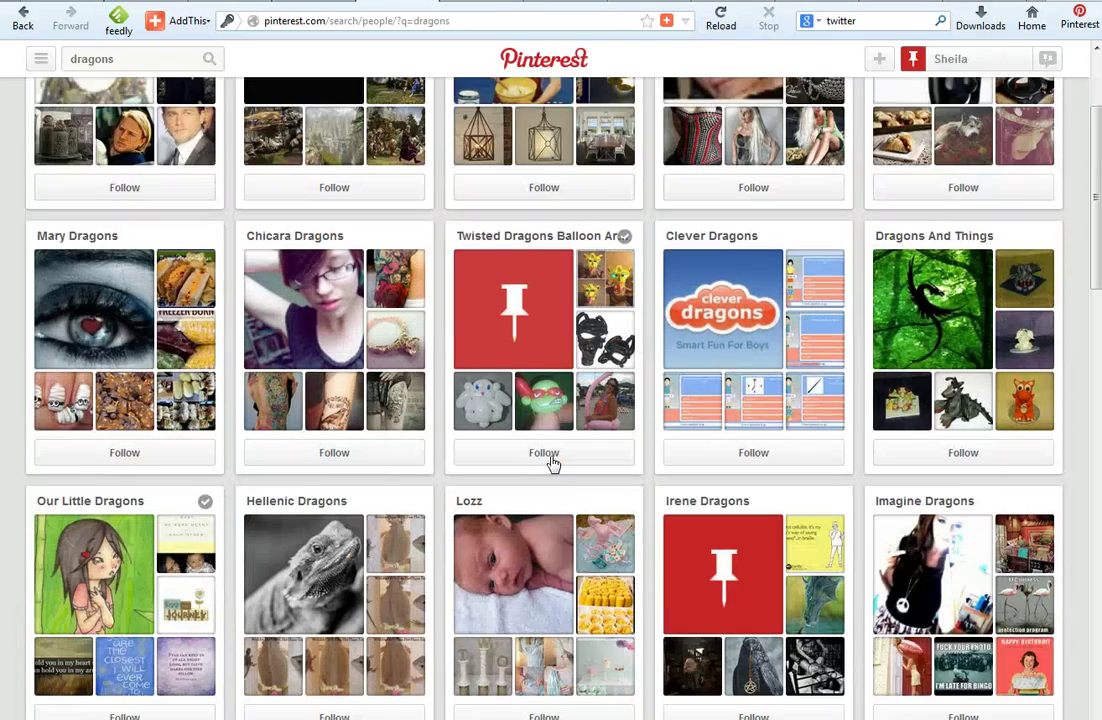
scroll(553, 462, "down", 1)
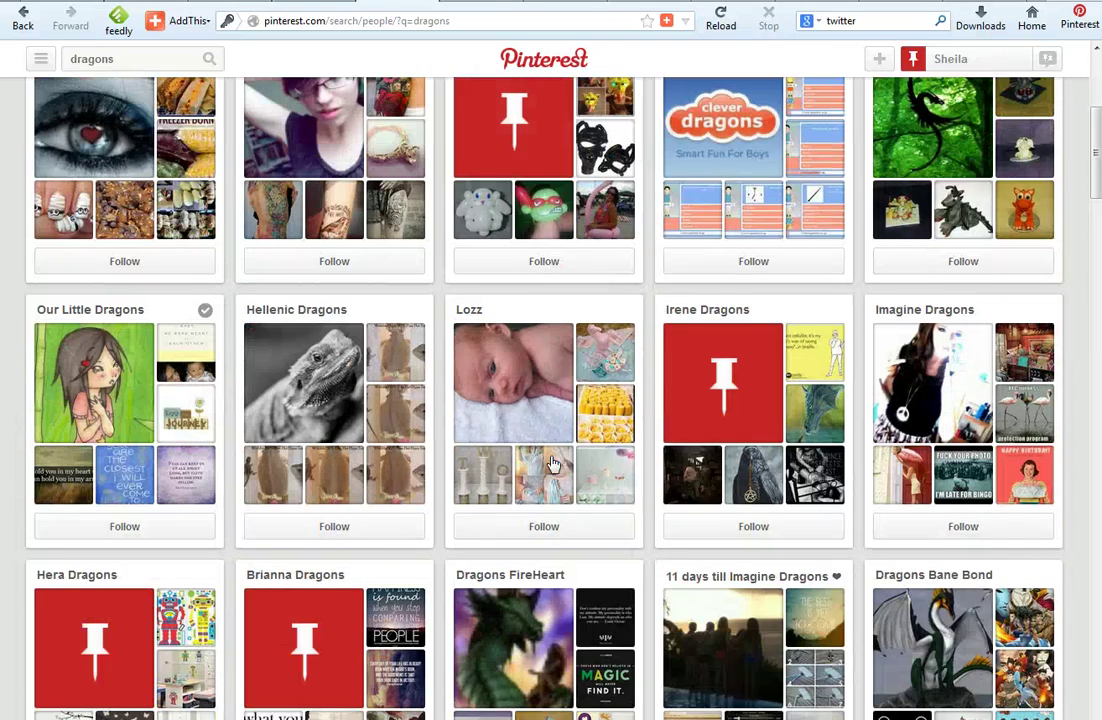
scroll(553, 462, "down", 3)
scroll(553, 462, "up", 7)
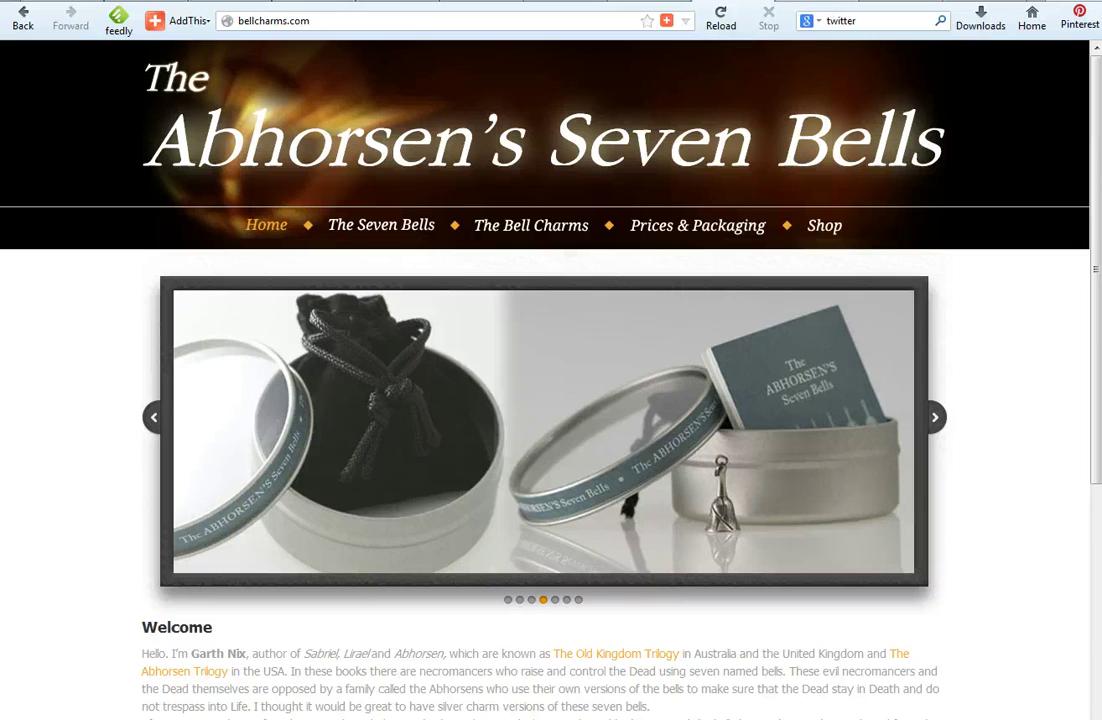
Go back to the author's shop and view the Crabbit's Tips tea-towel product page
key("alt+Left")
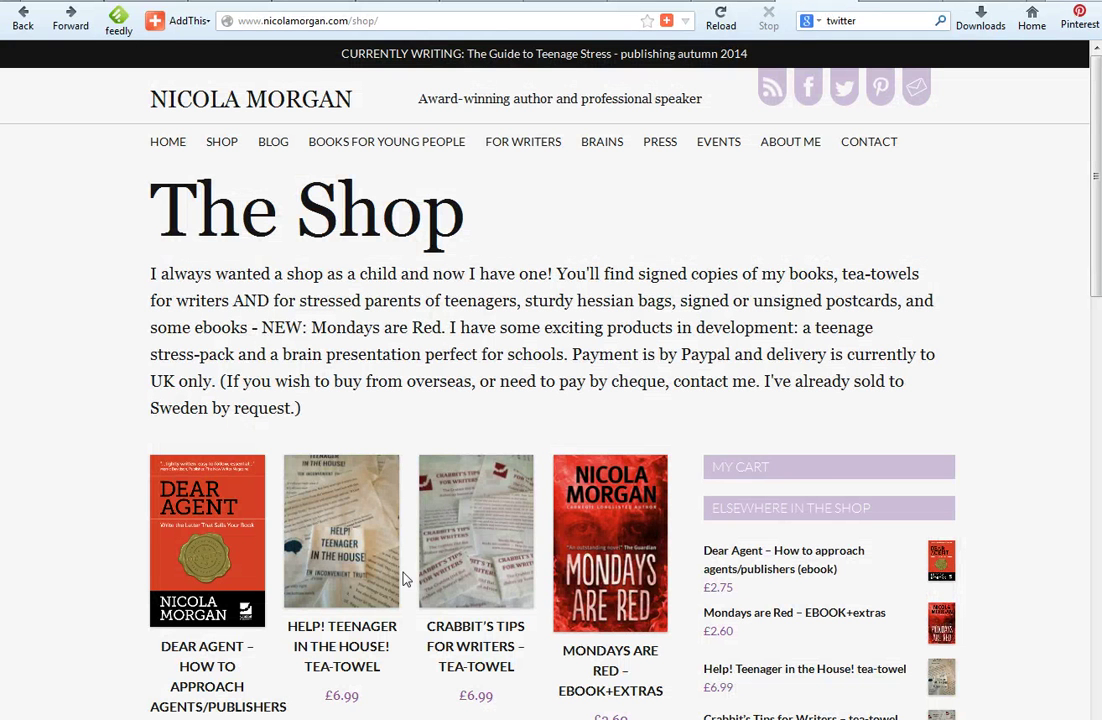
left_click(465, 563)
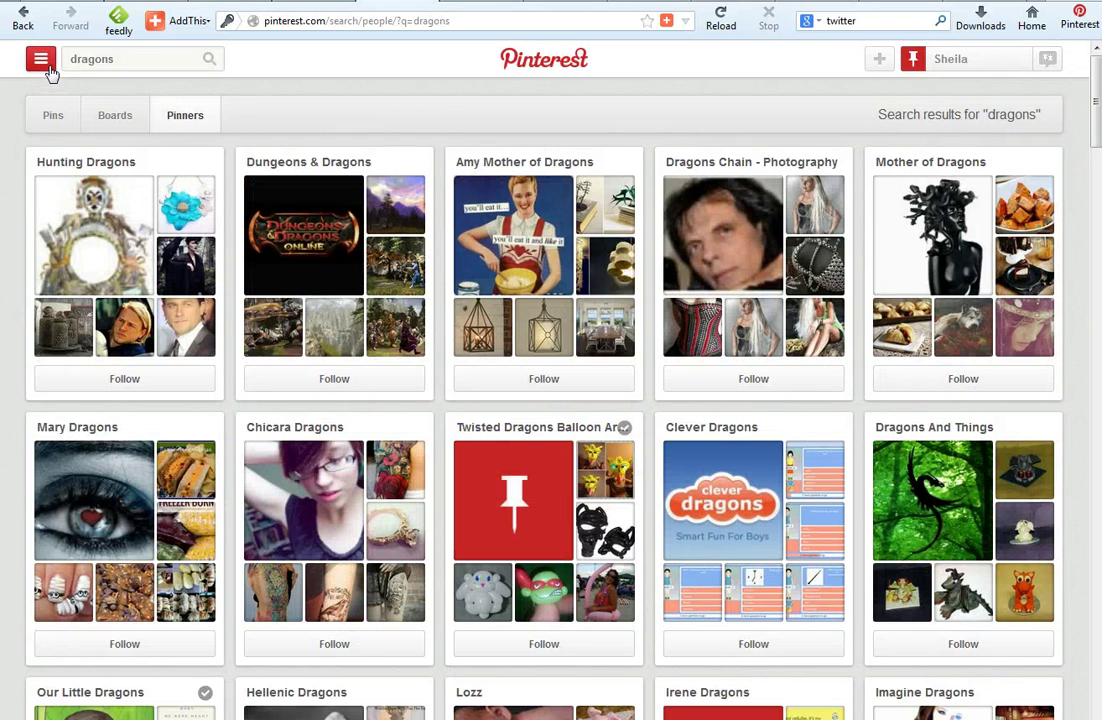
Switch to the Home Feed from the red feeds and categories menu
left_click(47, 66)
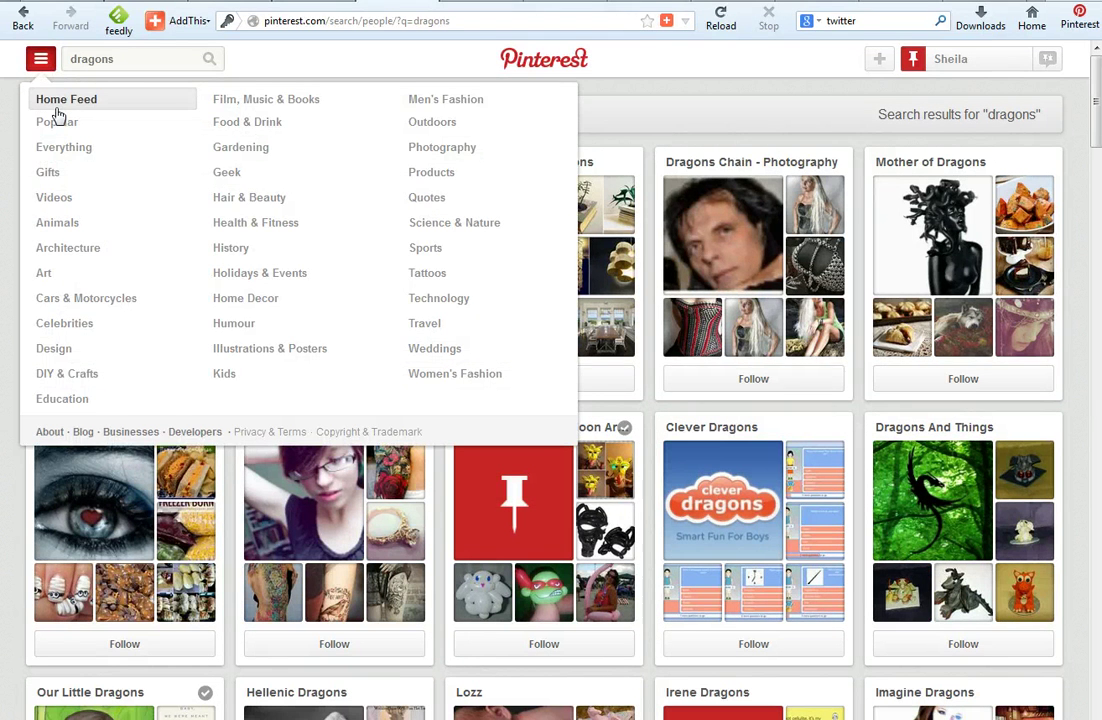
left_click(57, 110)
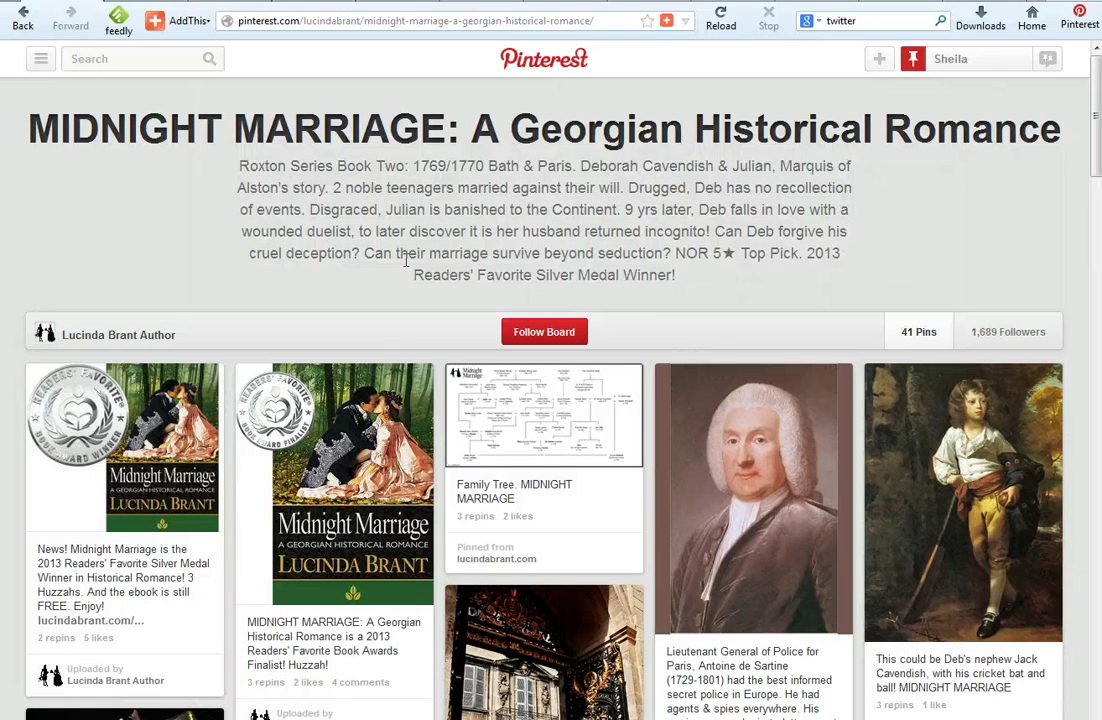
scroll(410, 215, "down", 4)
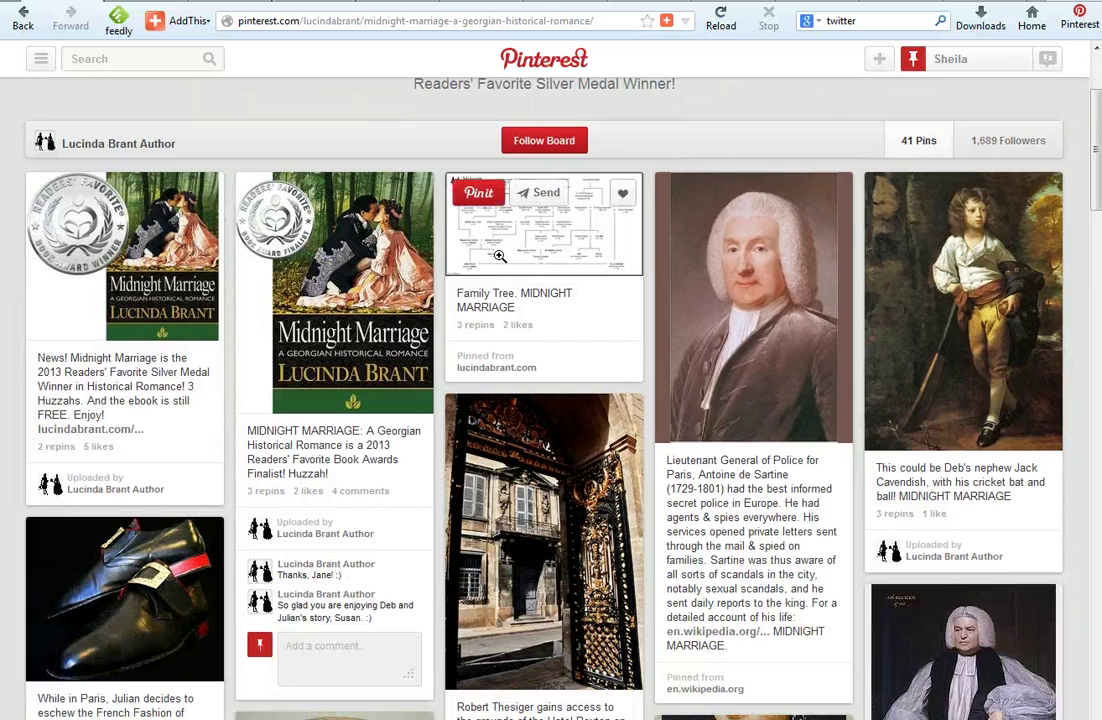
scroll(695, 358, "up", 4)
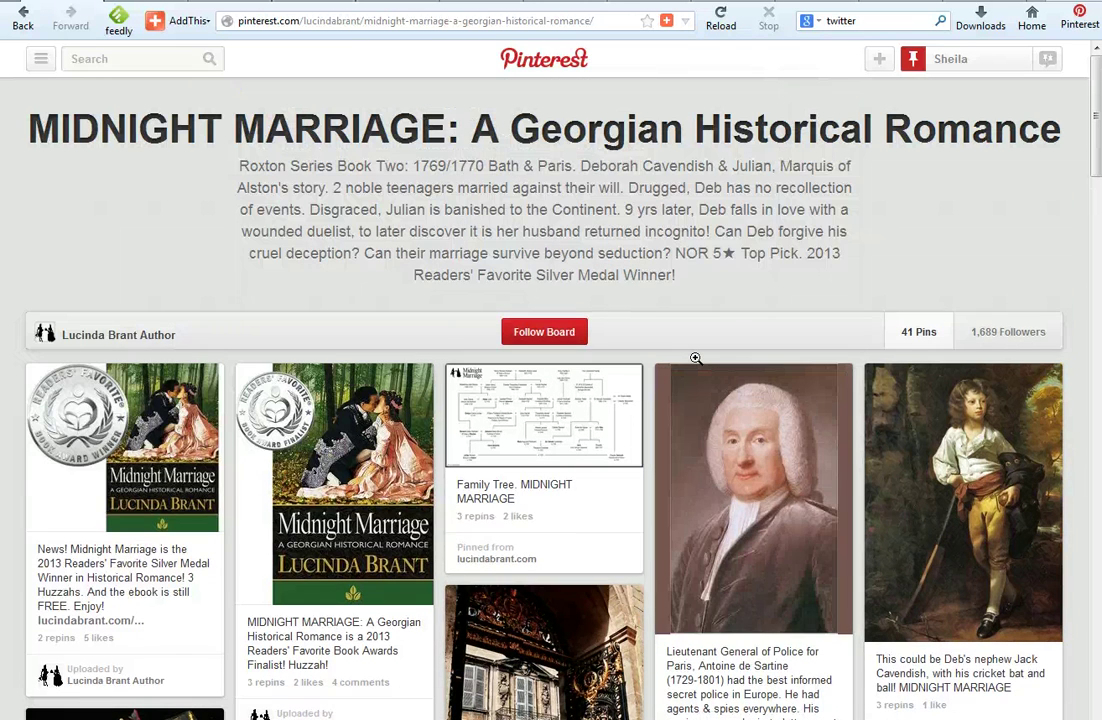
scroll(695, 358, "down", 4)
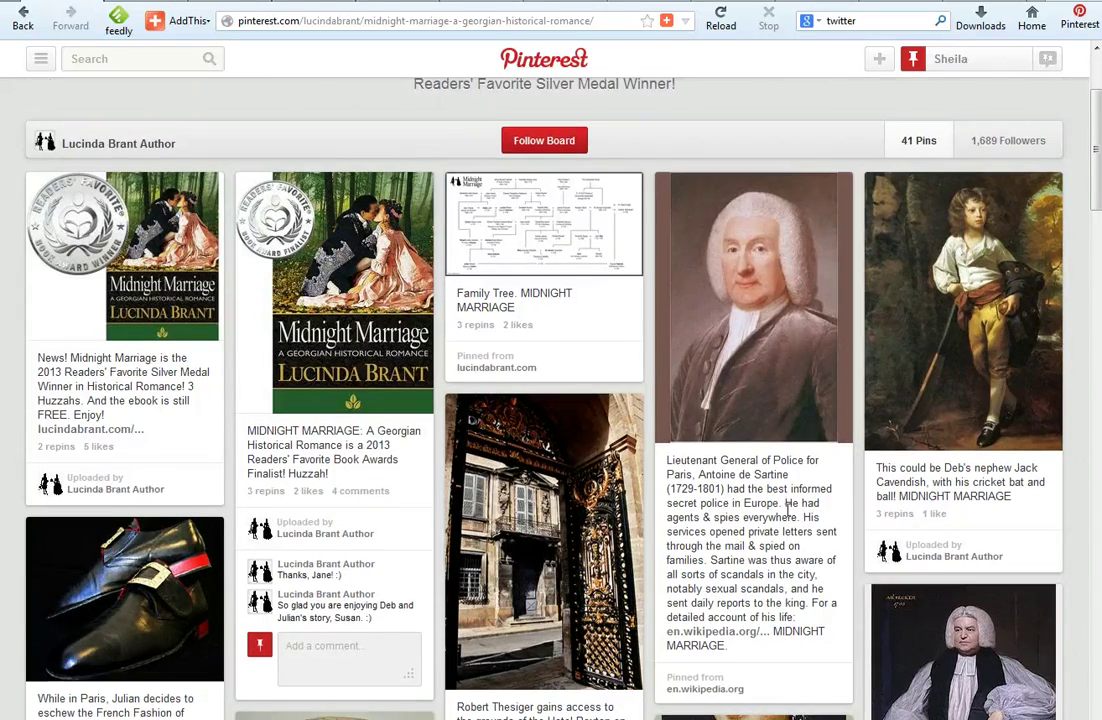
scroll(762, 516, "down", 20)
scroll(787, 510, "down", 8)
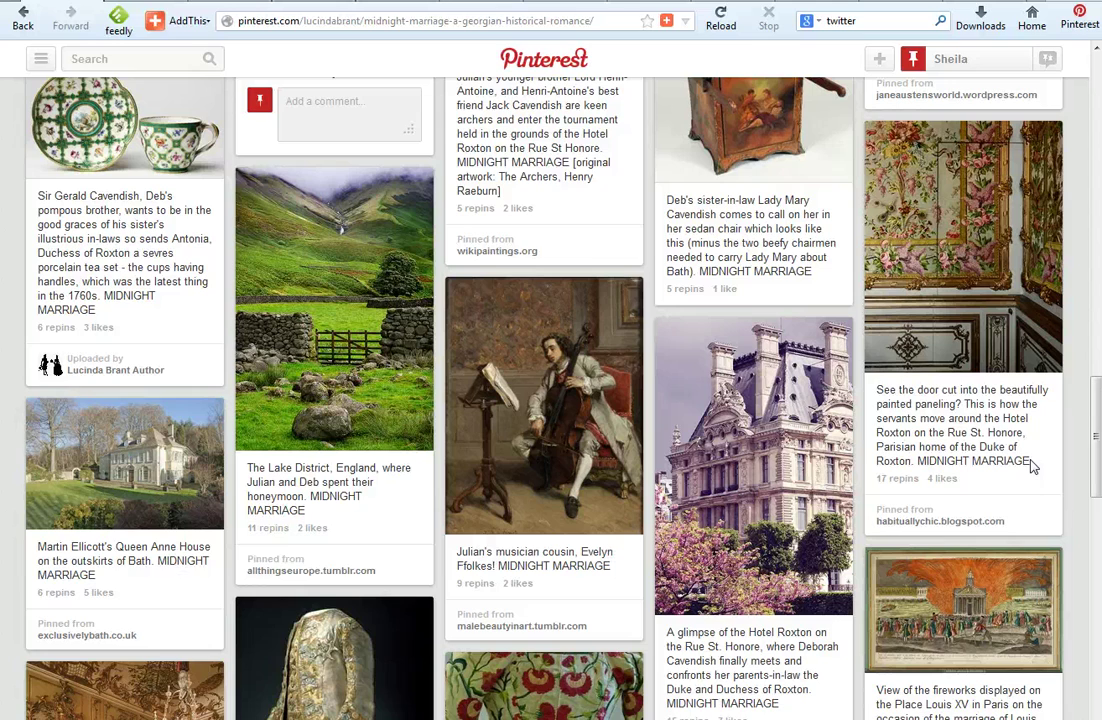
scroll(944, 410, "up", 15)
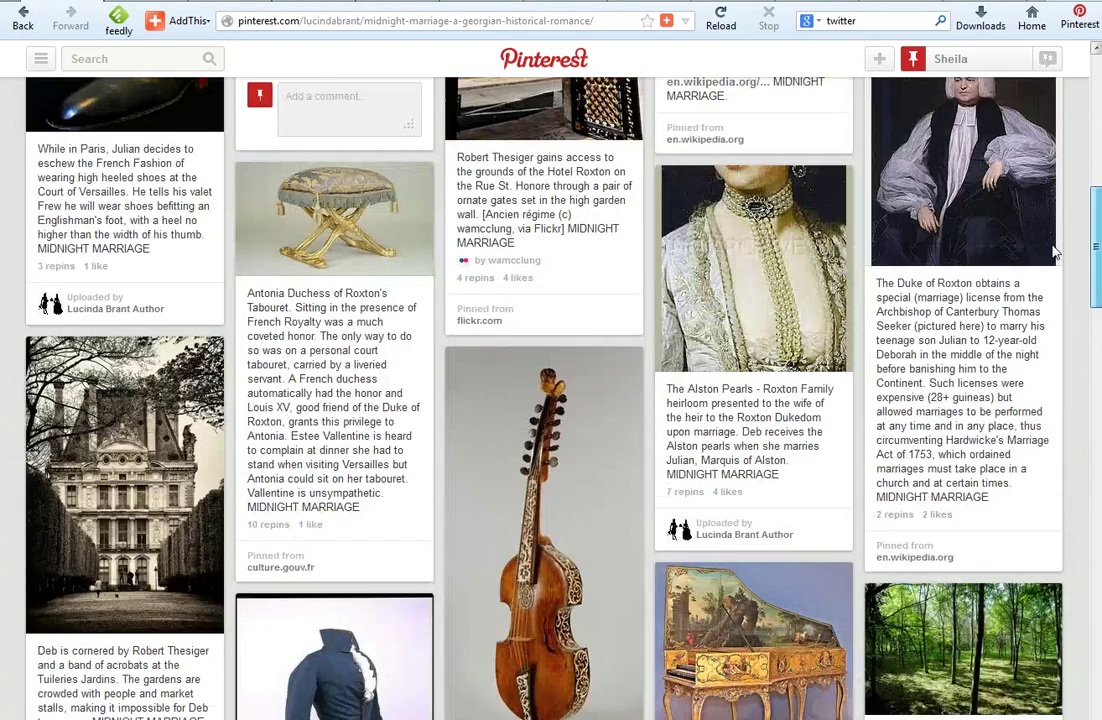
scroll(1040, 92, "up", 1)
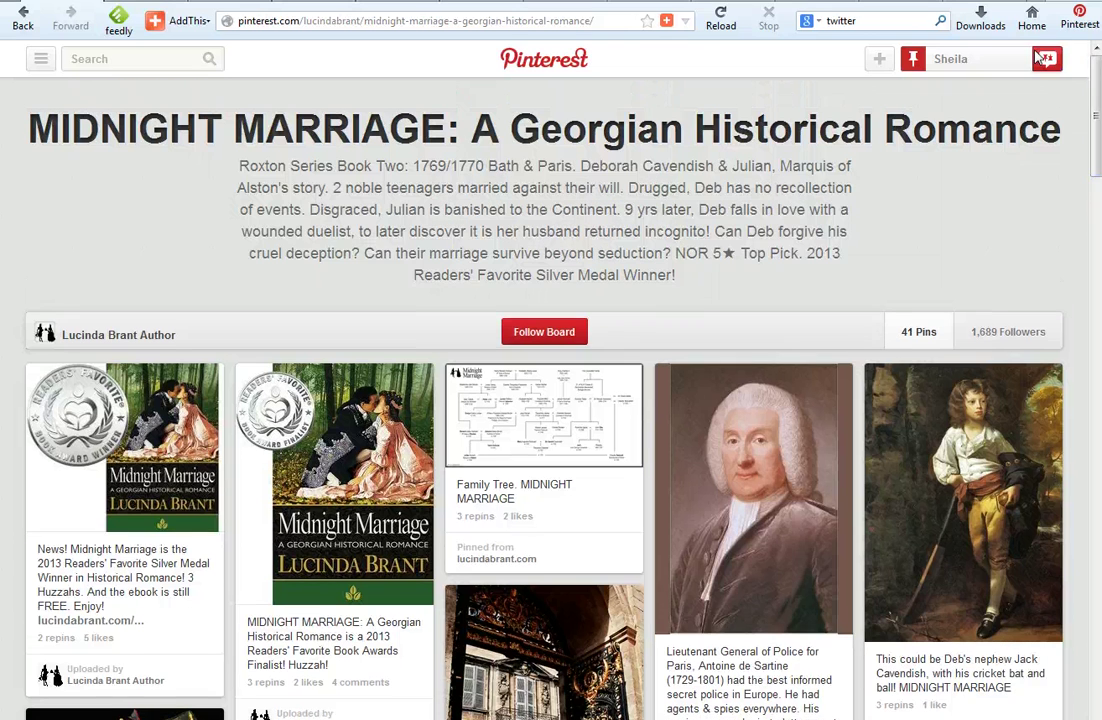